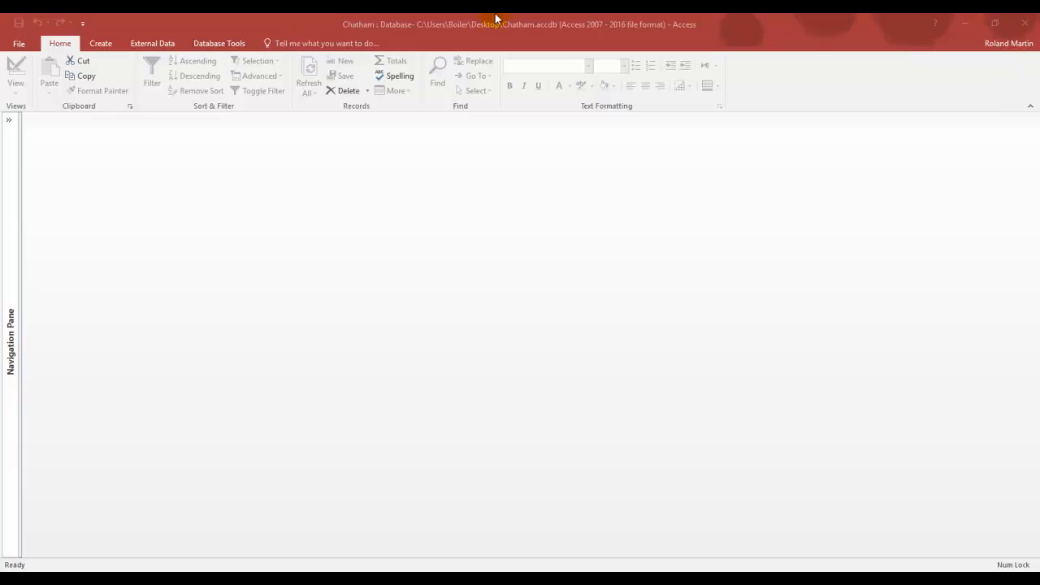
Duplicate the BloomfieldPatients query under the name EarierVisits
left_click(7, 123)
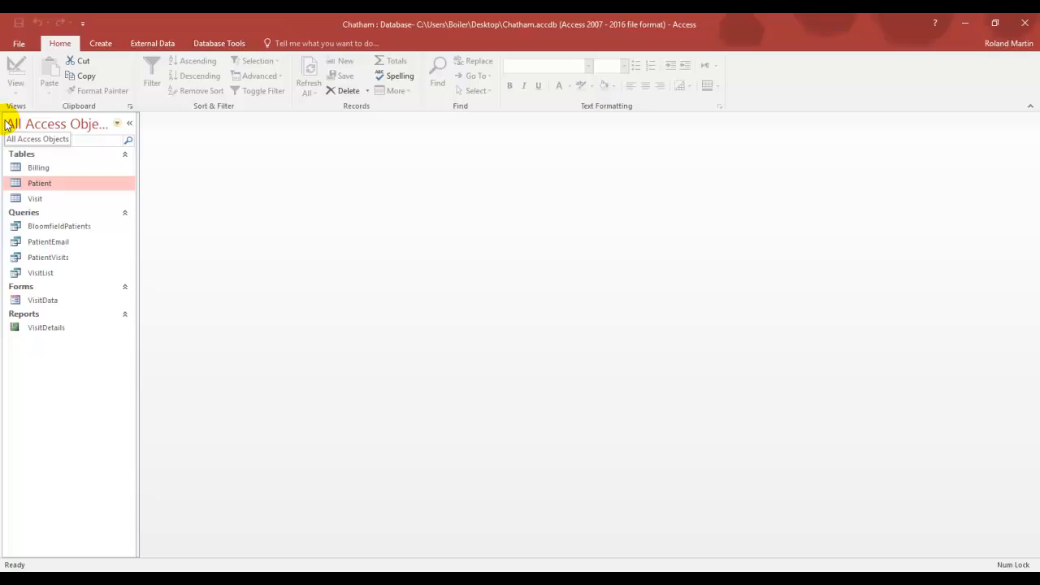
left_click(63, 230)
right_click(63, 231)
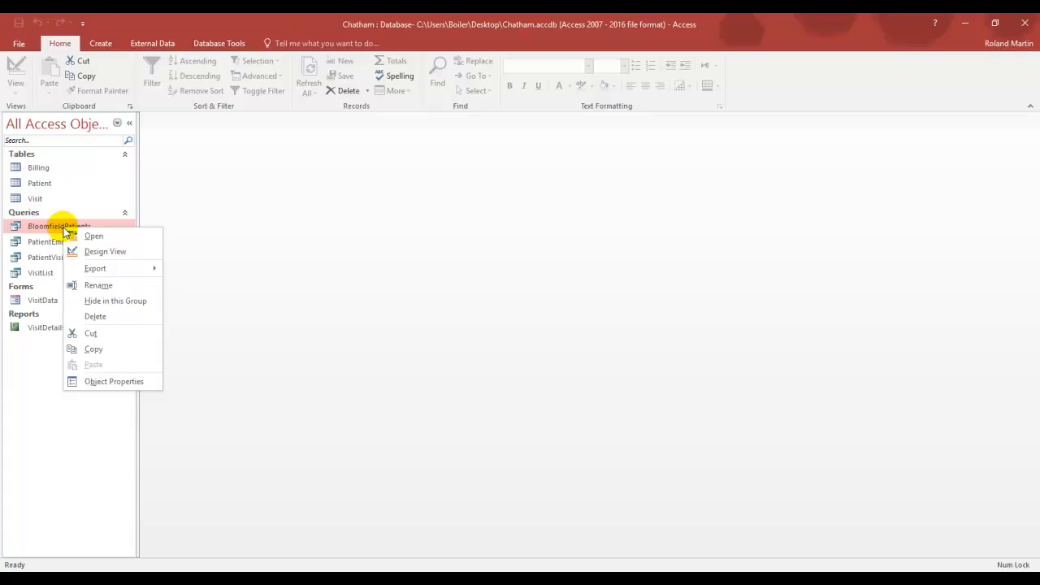
left_click(92, 351)
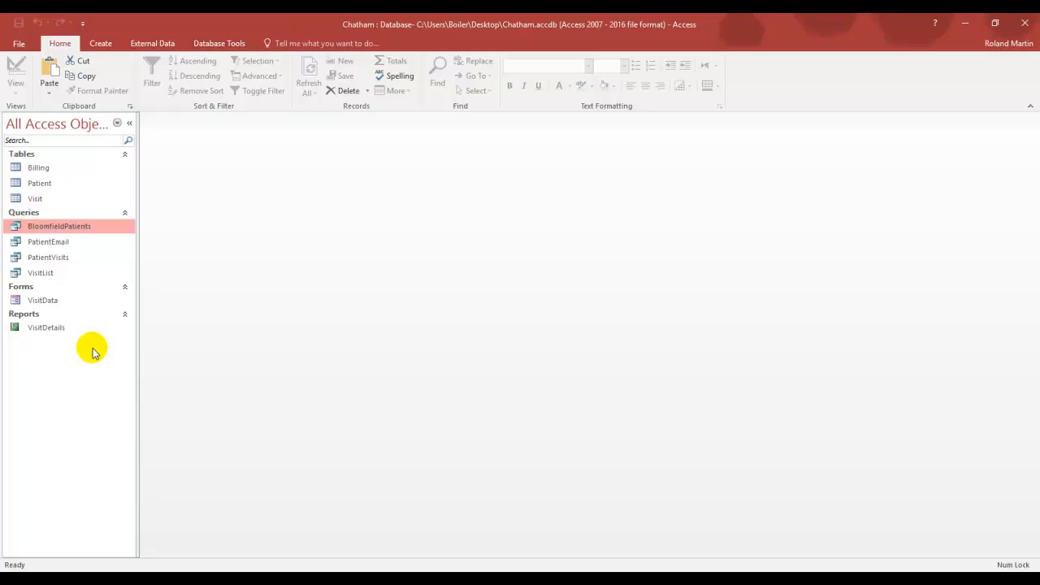
right_click(96, 473)
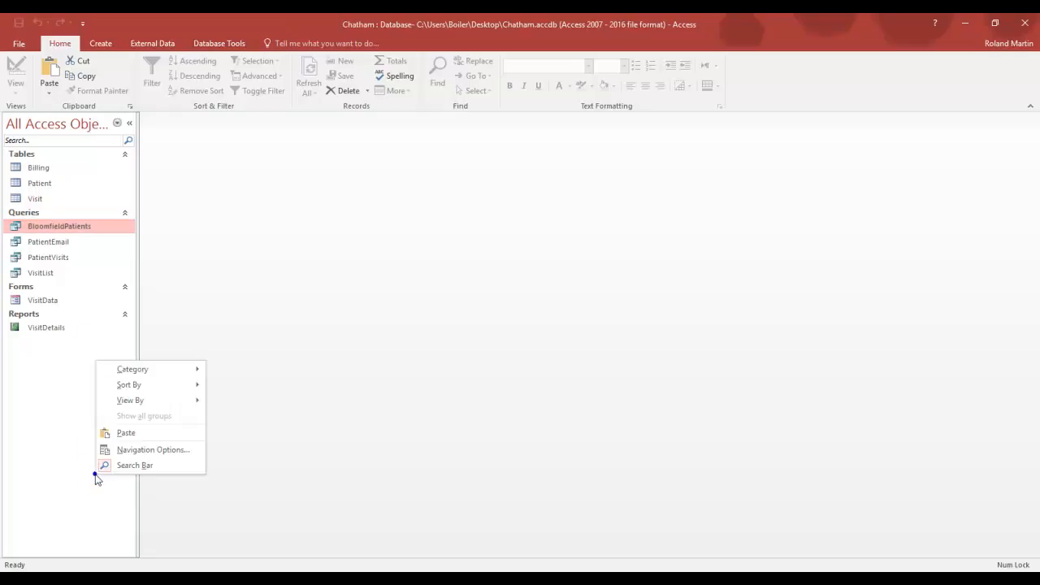
left_click(124, 433)
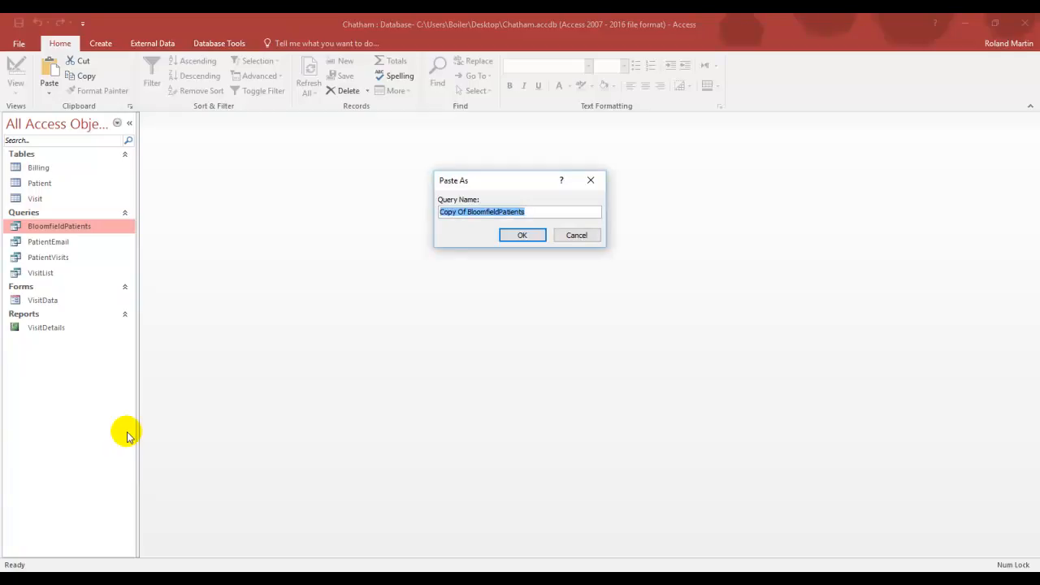
type("Earkuer")
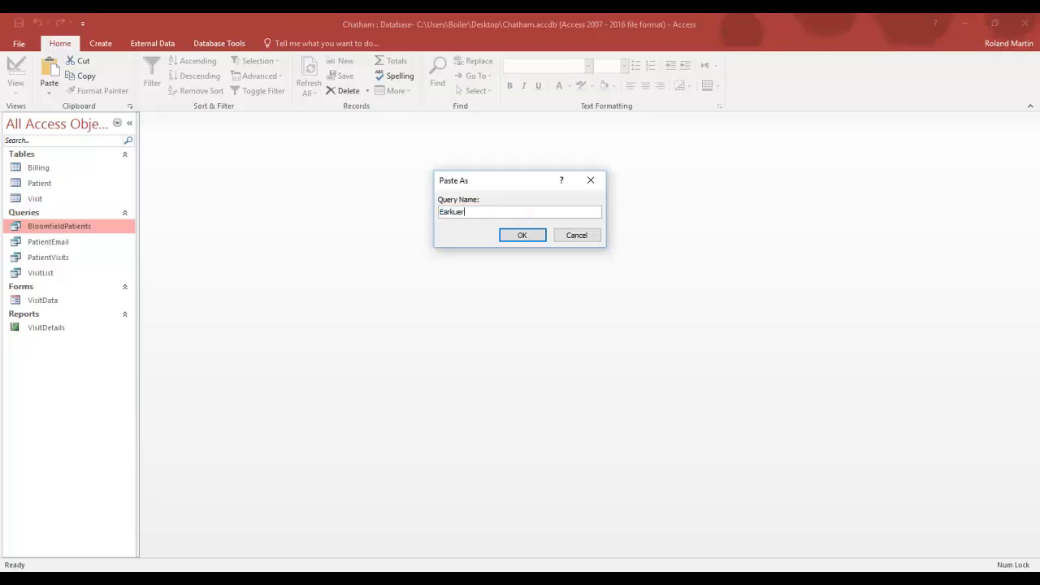
key("BackSpace")
key("BackSpace")
key("BackSpace")
key("BackSpace")
type("lierVisits")
key("Return")
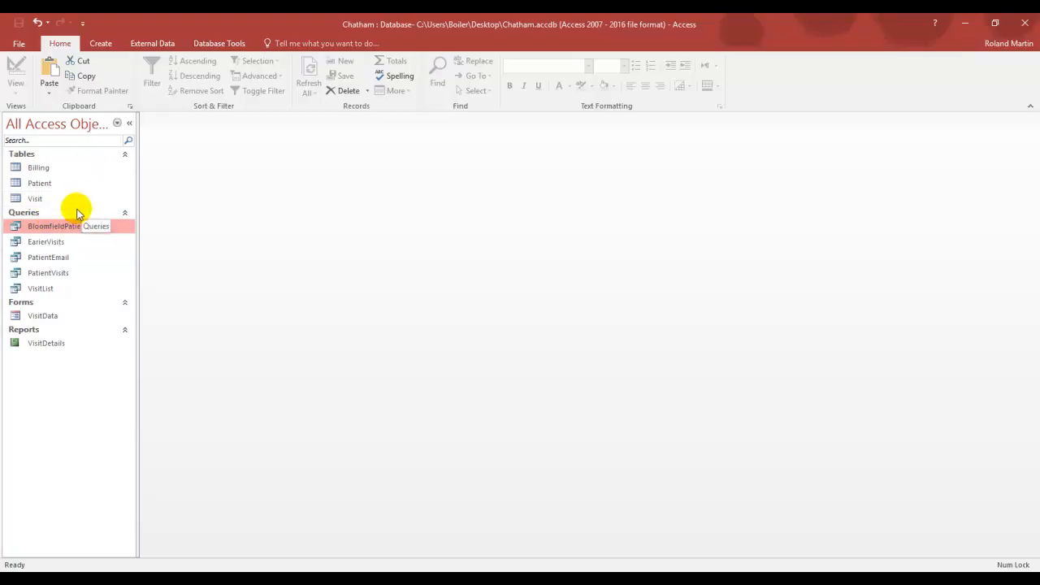
Open the EarierVisits query's design, set the VisitDate criterion to <1/1/2016 and remove the Bloomfield criterion from City
double_click(46, 241)
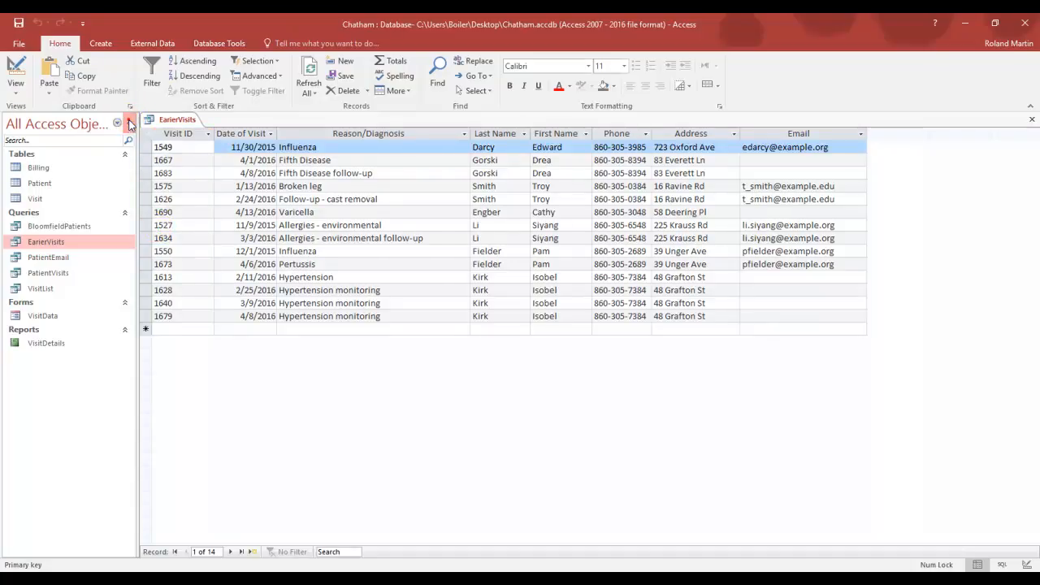
left_click(130, 124)
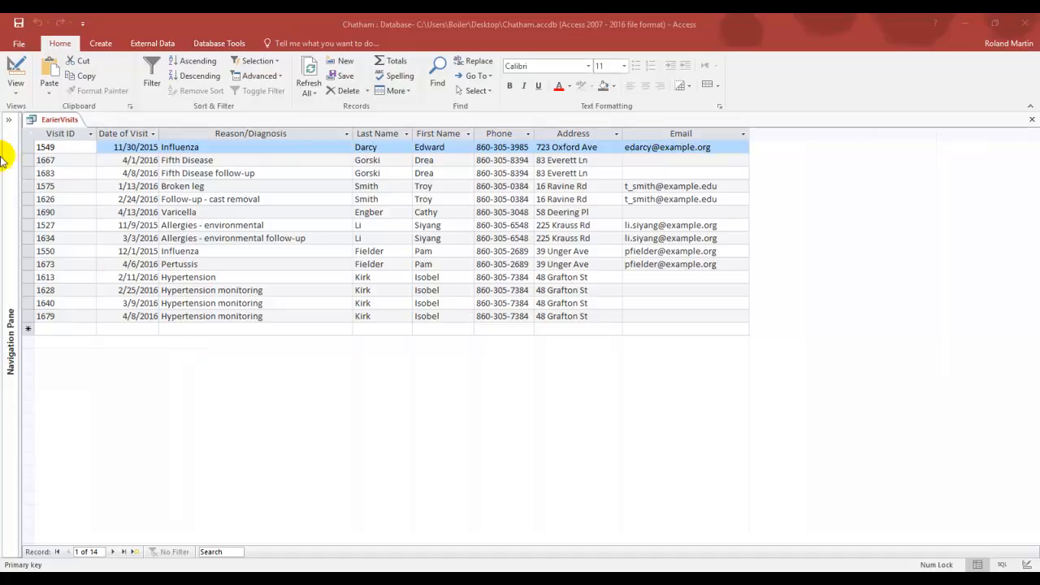
left_click(17, 73)
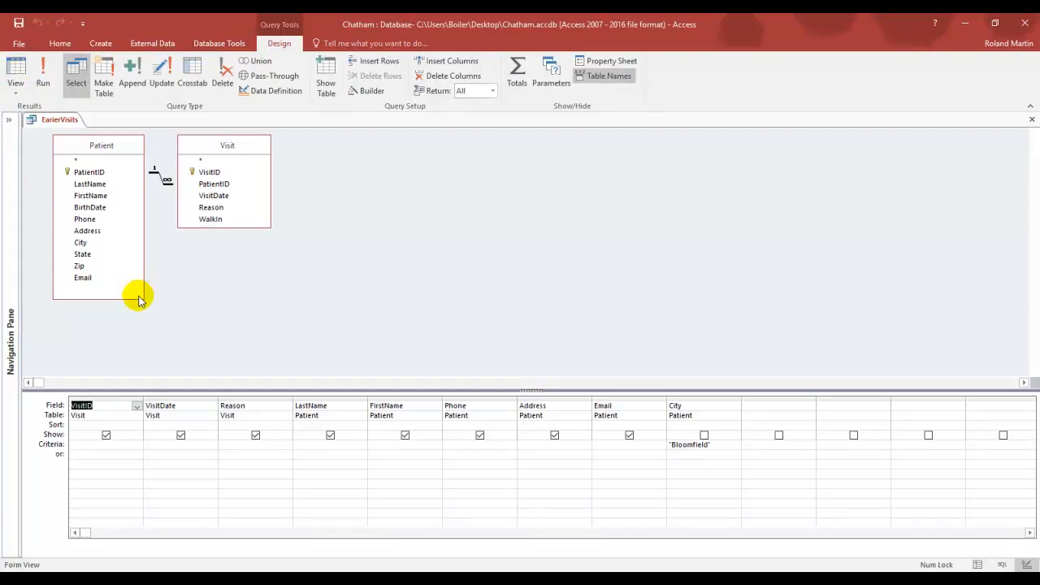
left_click(193, 446)
type("<1/1/2016")
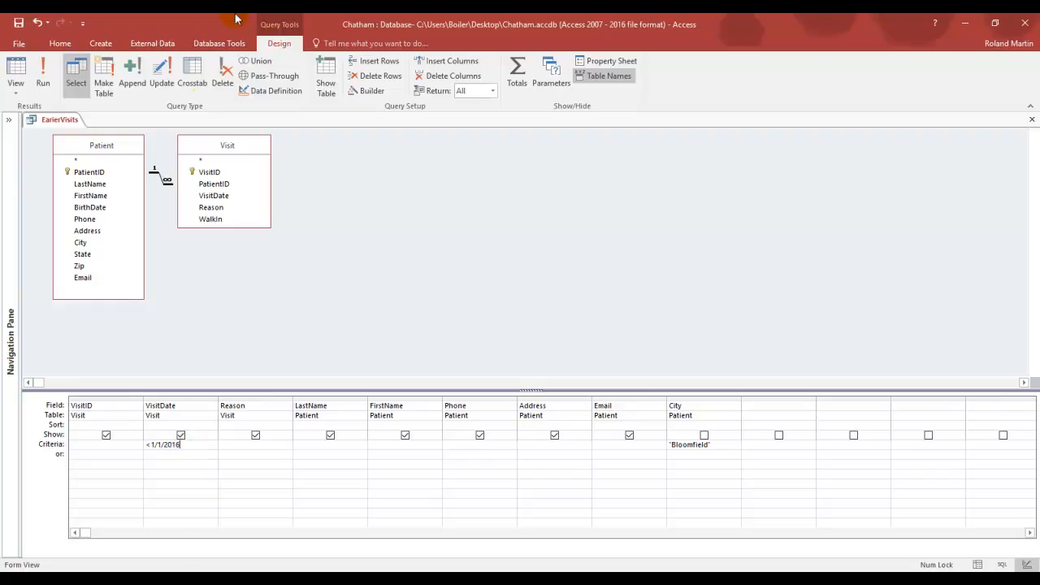
key("Tab")
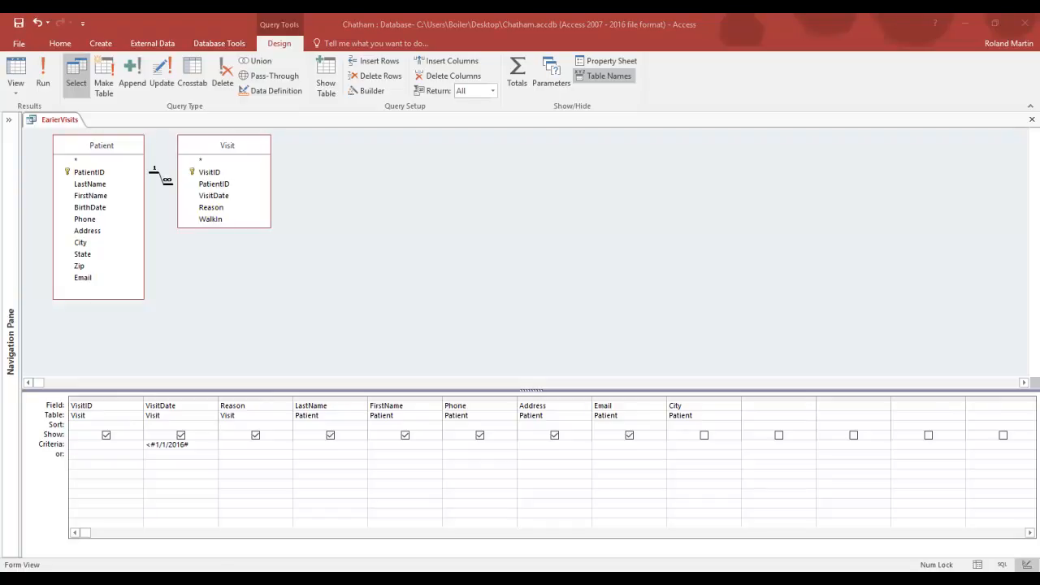
Show the City field directly before Email in the query results, and save and close the query
left_click(701, 276)
left_click(703, 435)
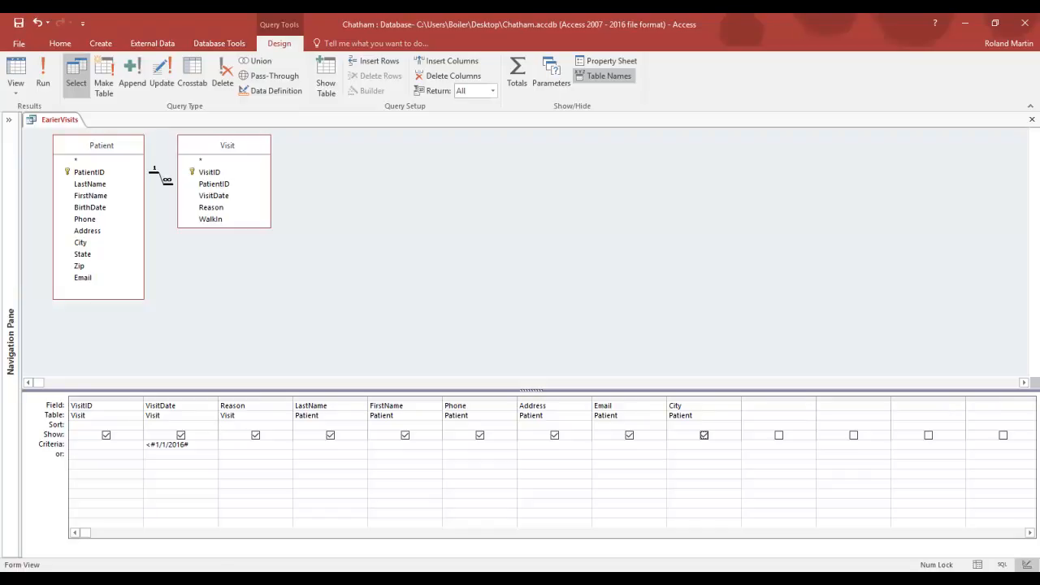
left_click(703, 399)
left_click_drag(703, 398, 642, 399)
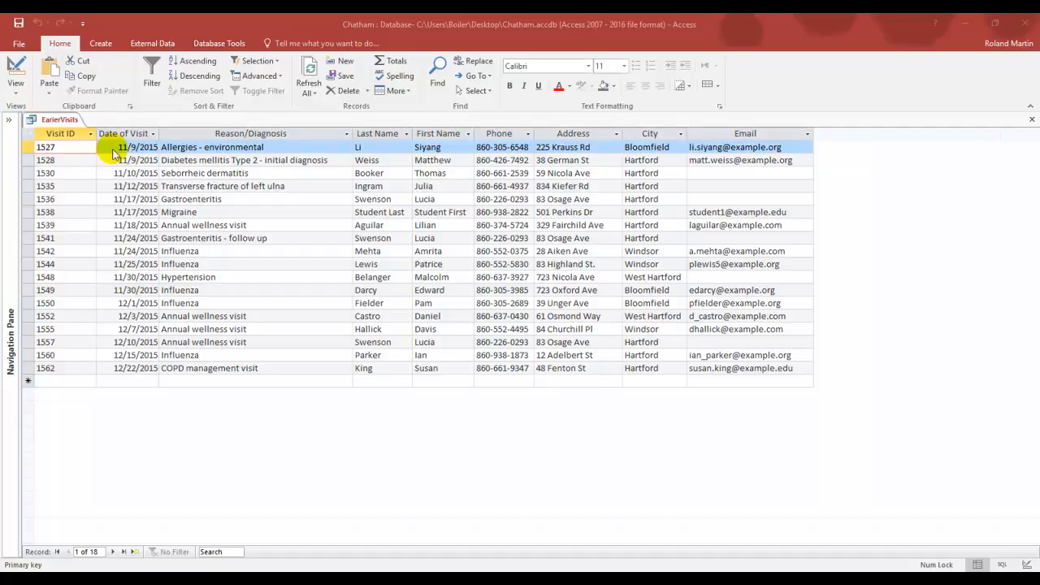
left_click(19, 24)
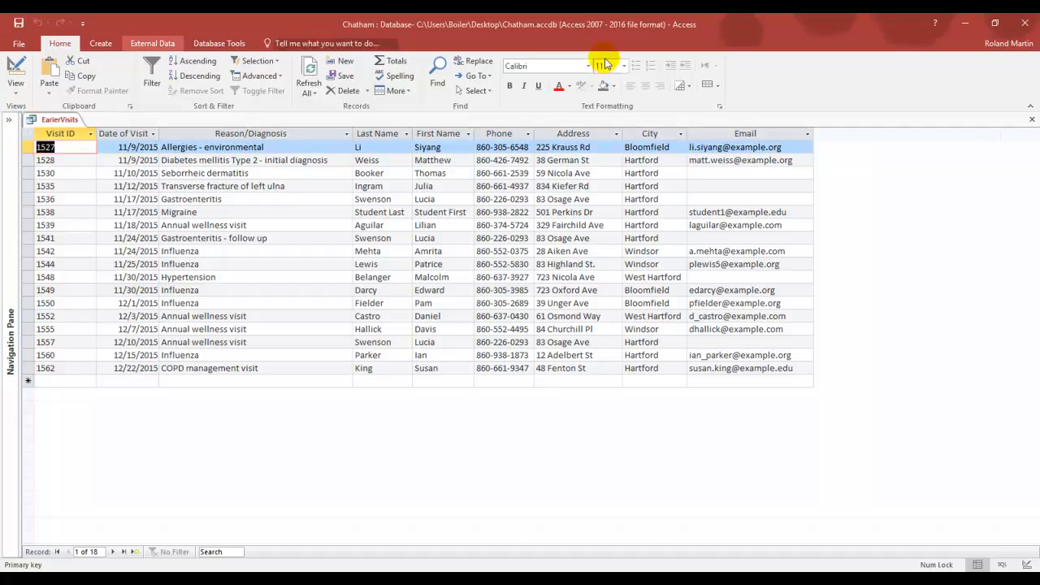
left_click(1030, 119)
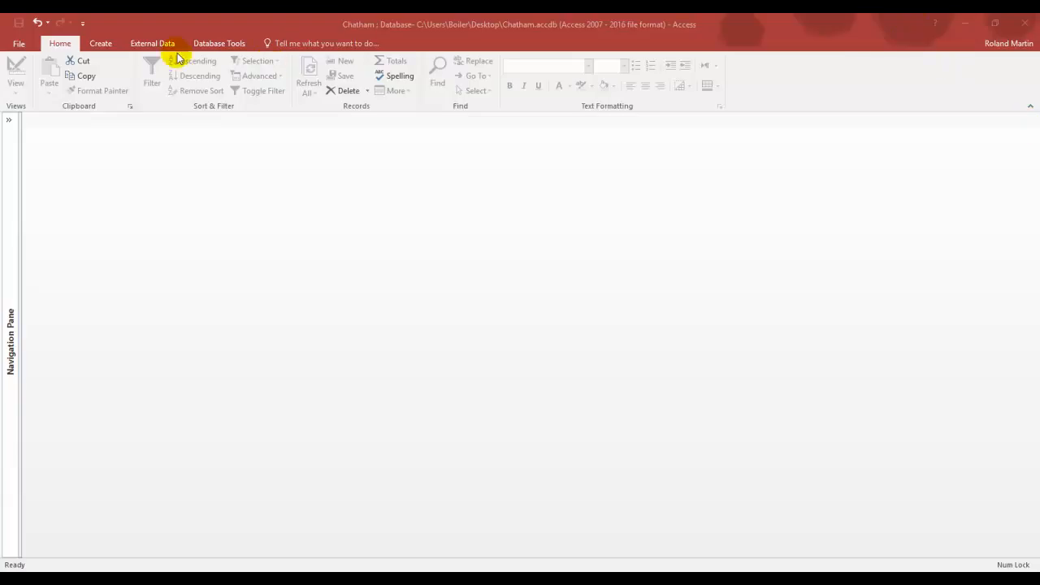
Create a new query in design with the Patient and Visit tables, and enlarge the Patient field list to show all fields
left_click(102, 47)
left_click(103, 47)
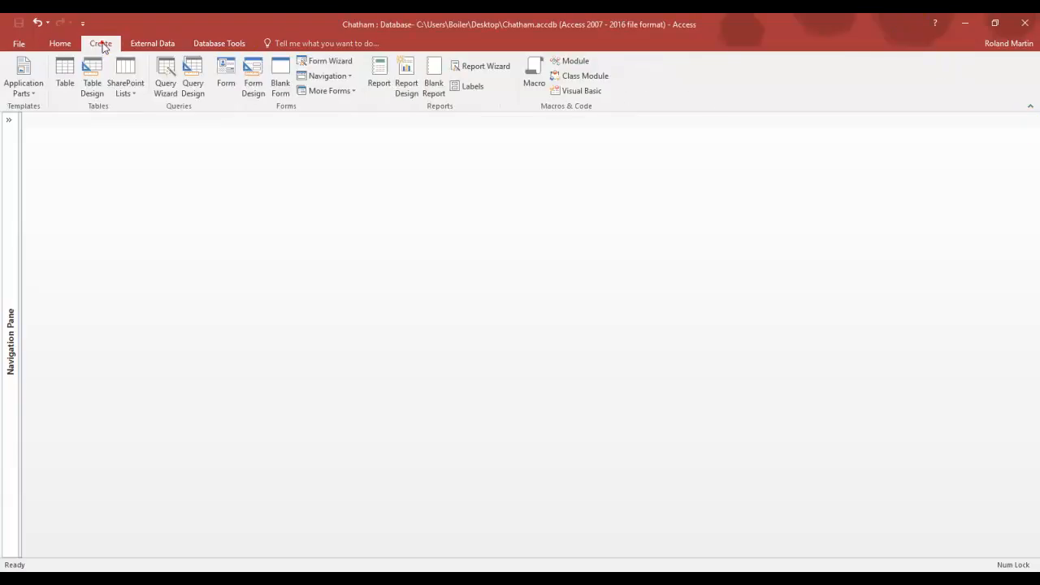
left_click(193, 75)
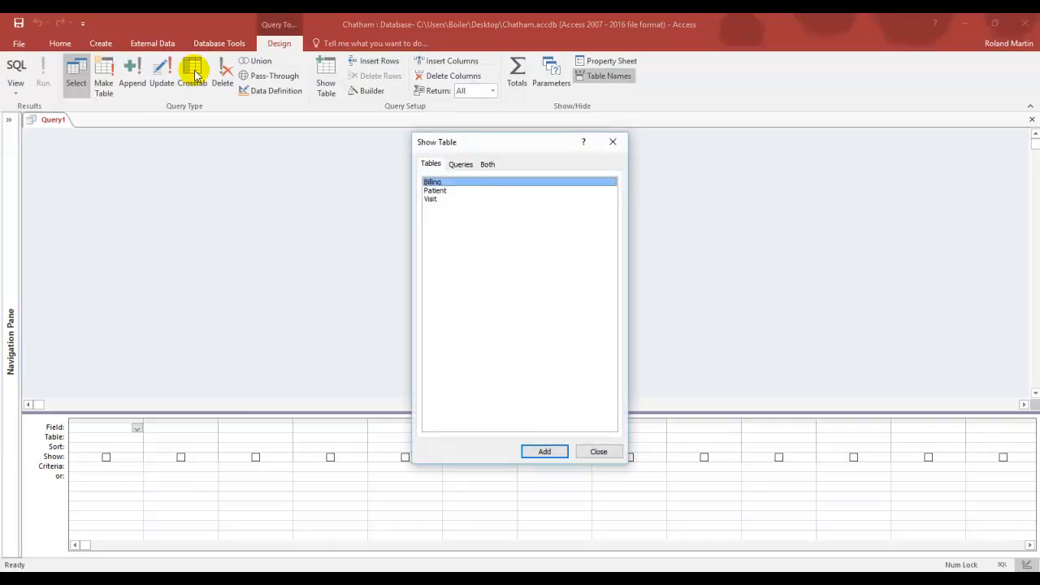
double_click(433, 190)
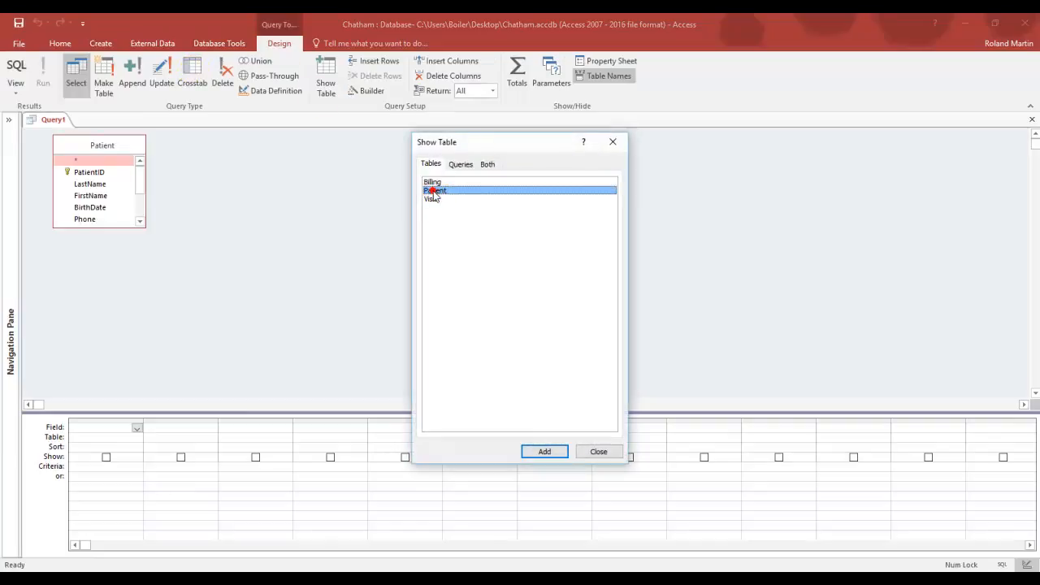
double_click(431, 199)
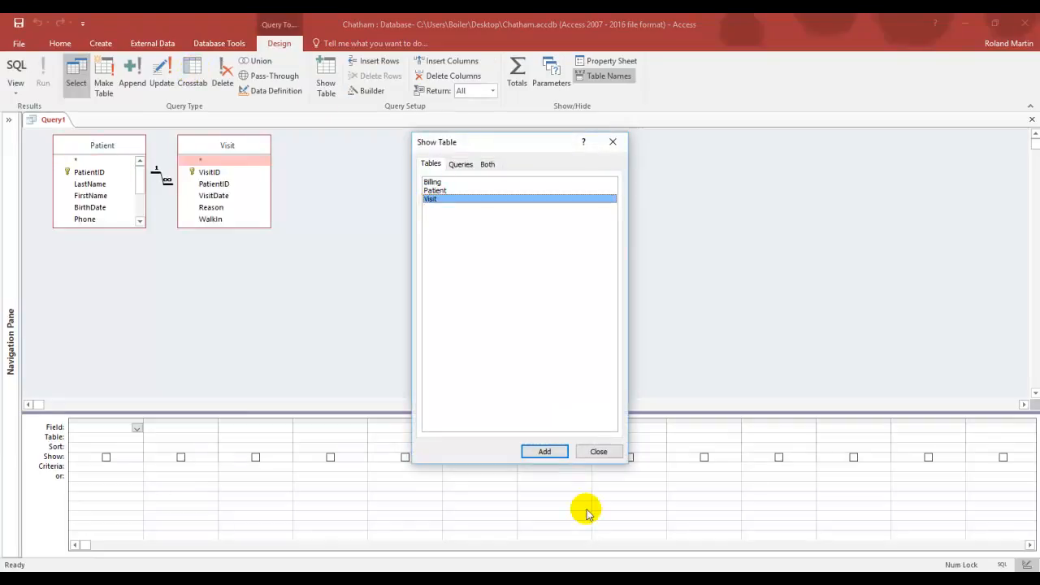
left_click(598, 452)
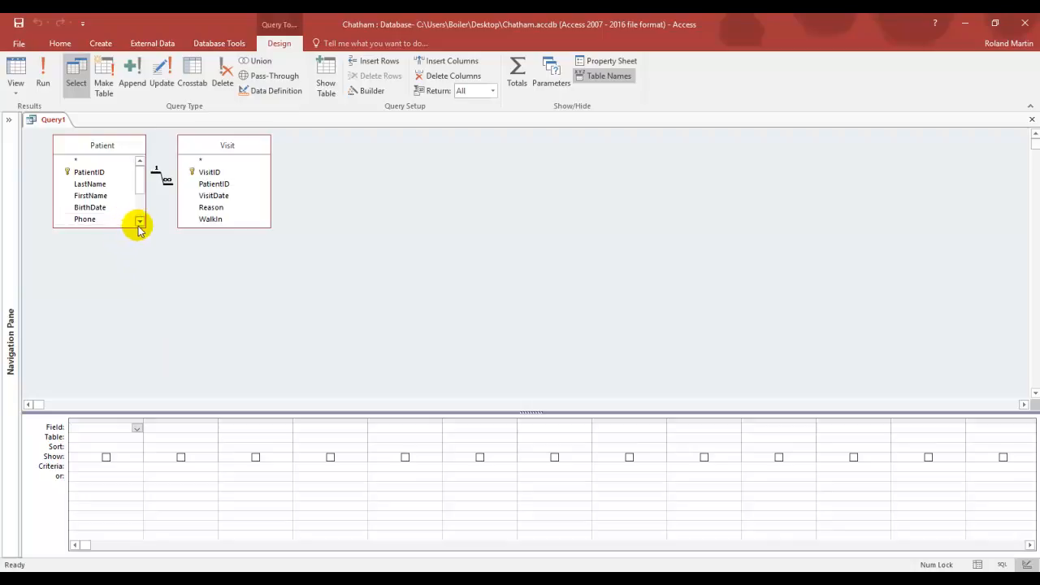
left_click_drag(143, 227, 133, 302)
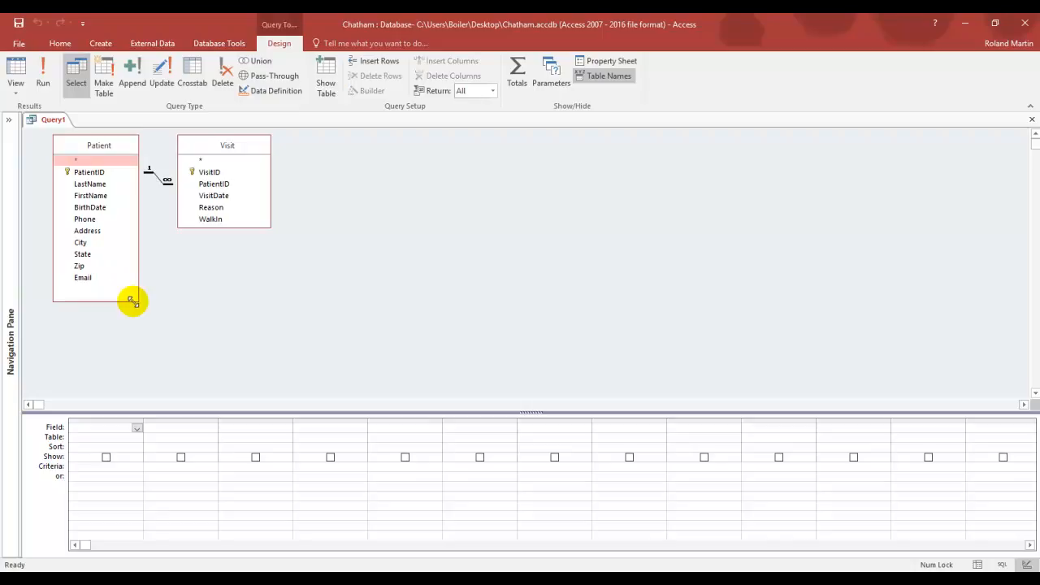
Add FirstName, LastName, BirthDate, Phone and City from Patient, plus VisitDate and Reason from Visit, to the query in that order
double_click(102, 196)
double_click(104, 184)
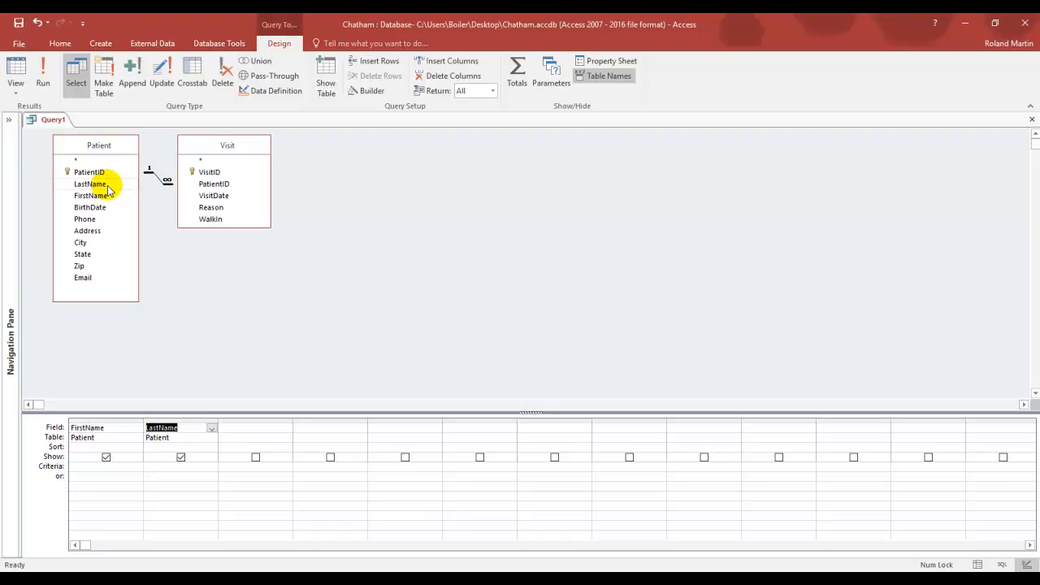
left_click(97, 208)
double_click(97, 207)
double_click(94, 219)
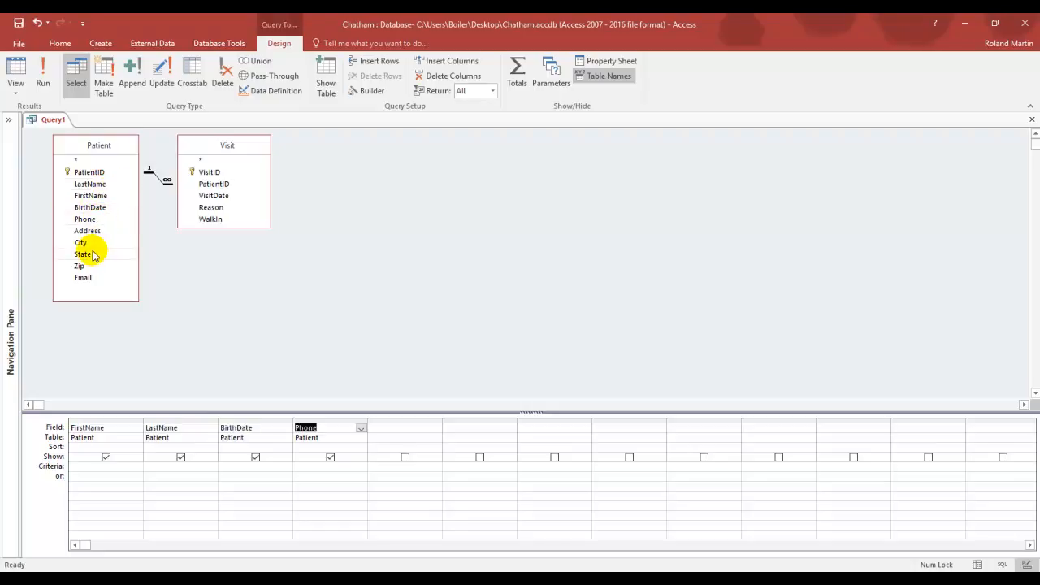
double_click(99, 255)
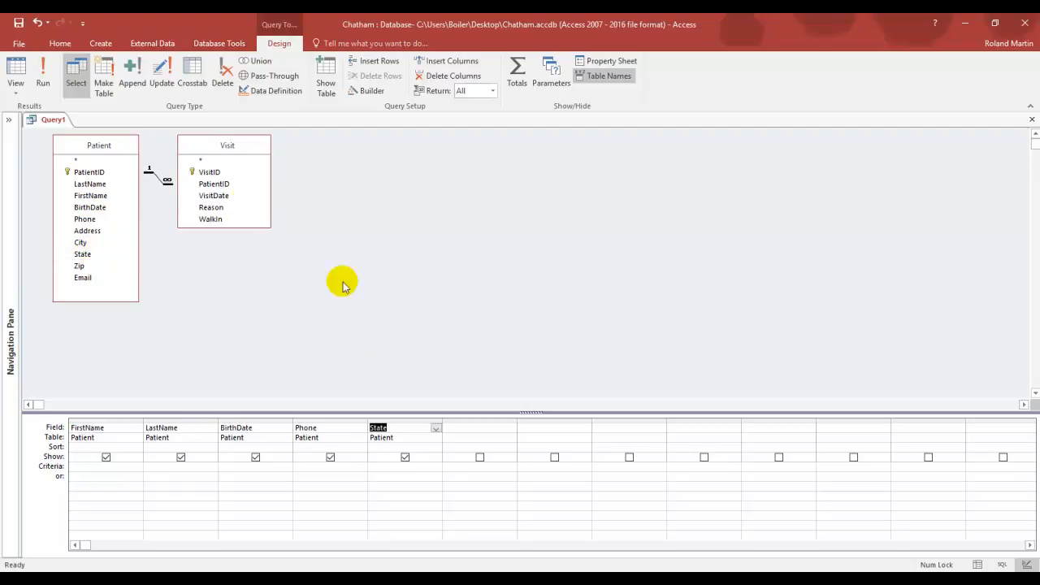
left_click(40, 23)
double_click(88, 244)
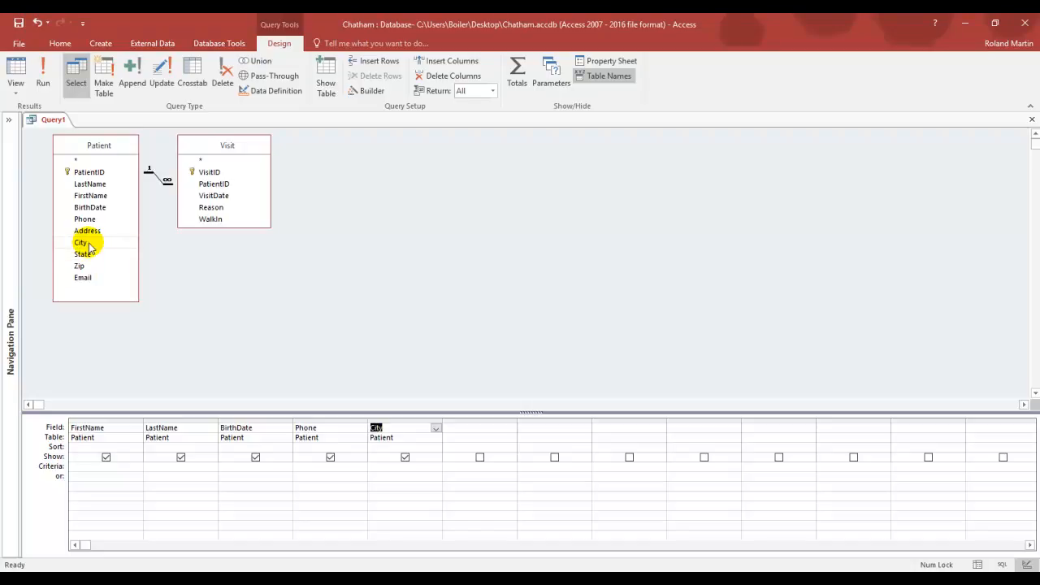
double_click(228, 197)
double_click(226, 208)
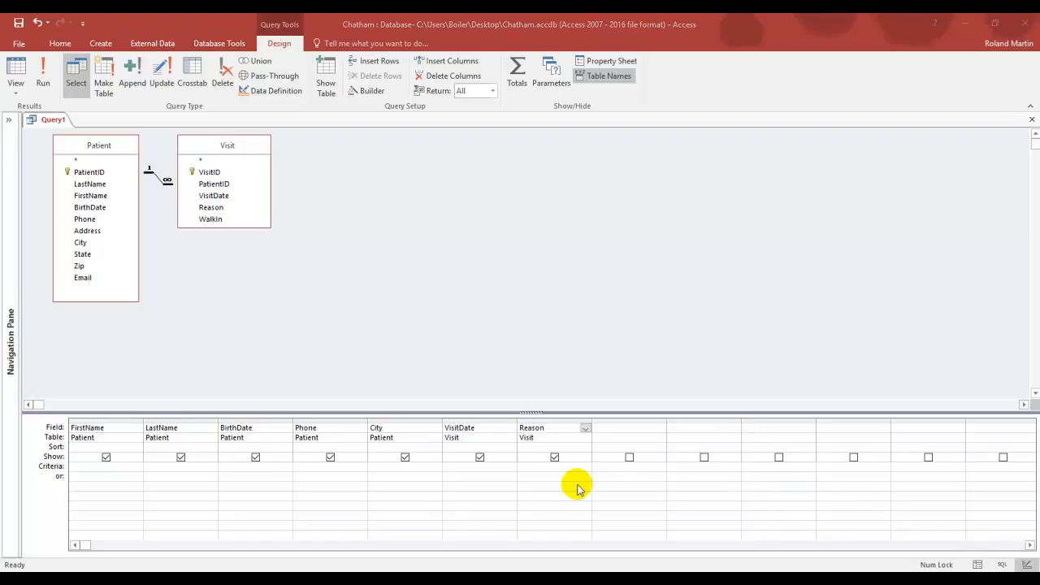
Set the criteria to <=12/31/1956 for BirthDate and Influenza for Reason, and run the query
left_click(258, 466)
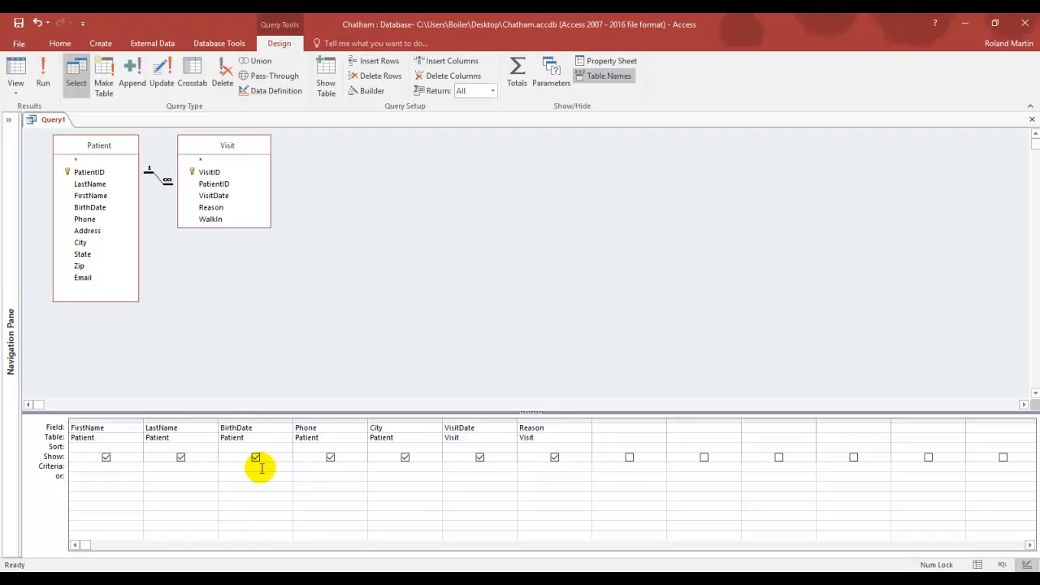
type("<=12/31/1950")
key("Tab")
type("In")
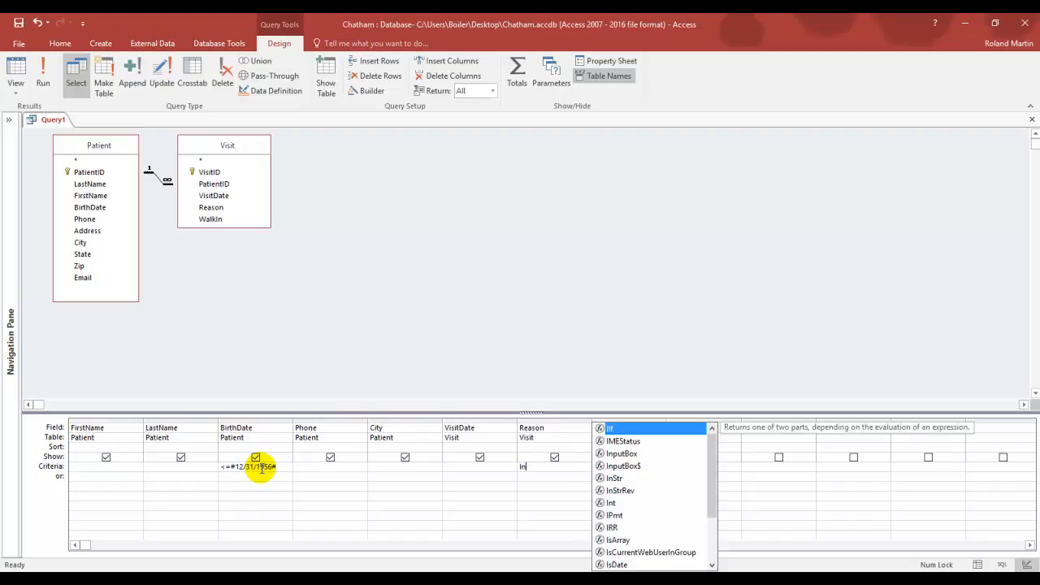
type("fluenza")
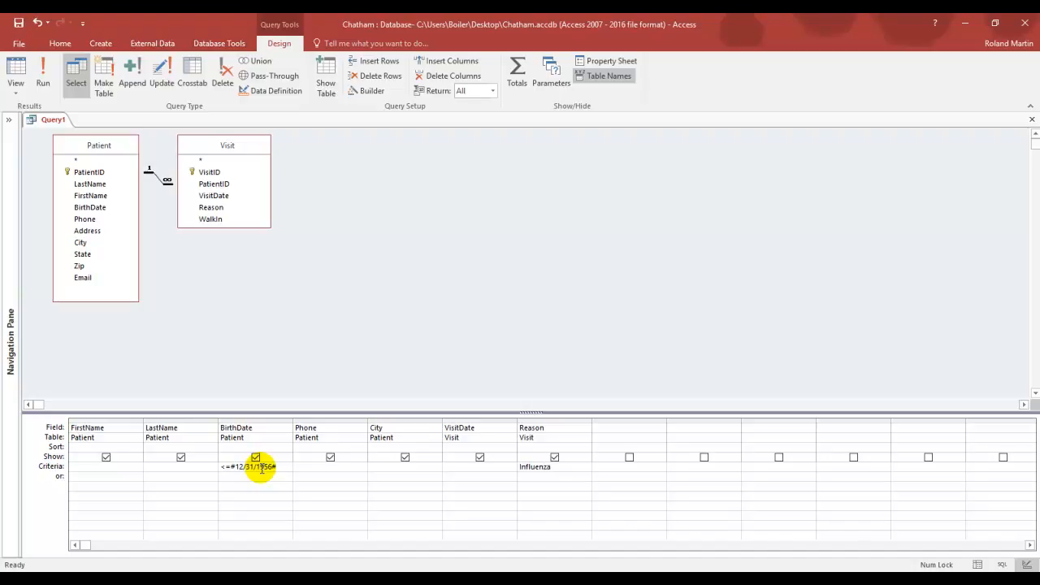
key("Tab")
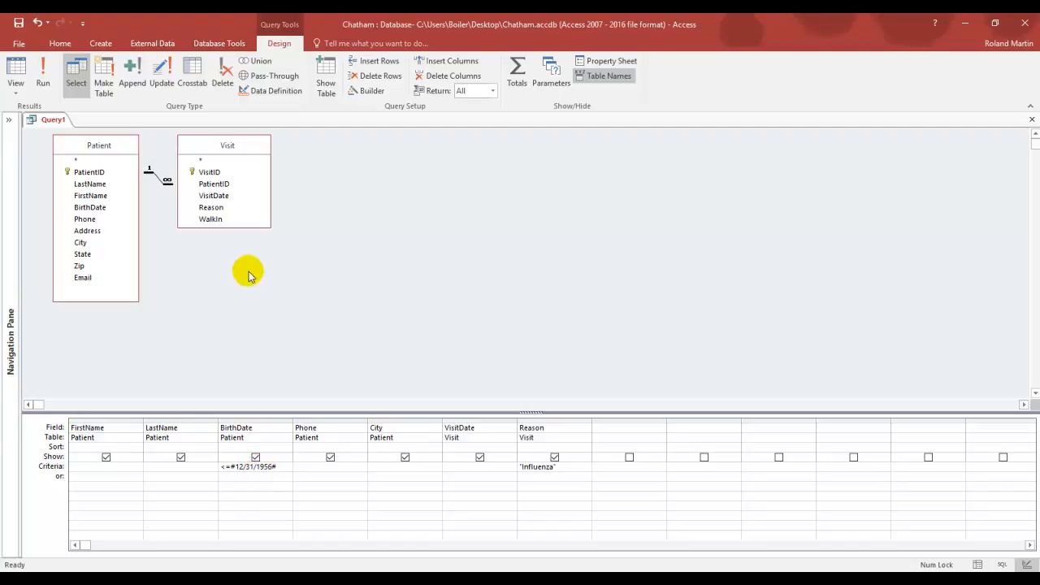
left_click(44, 79)
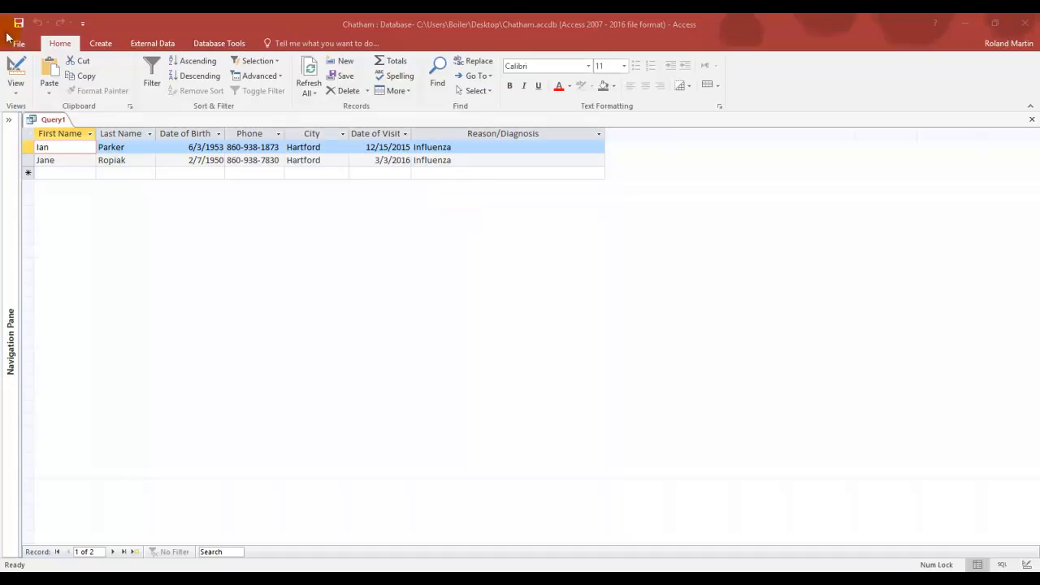
Review the query's criteria in its design and run it again
left_click(17, 72)
left_click(16, 71)
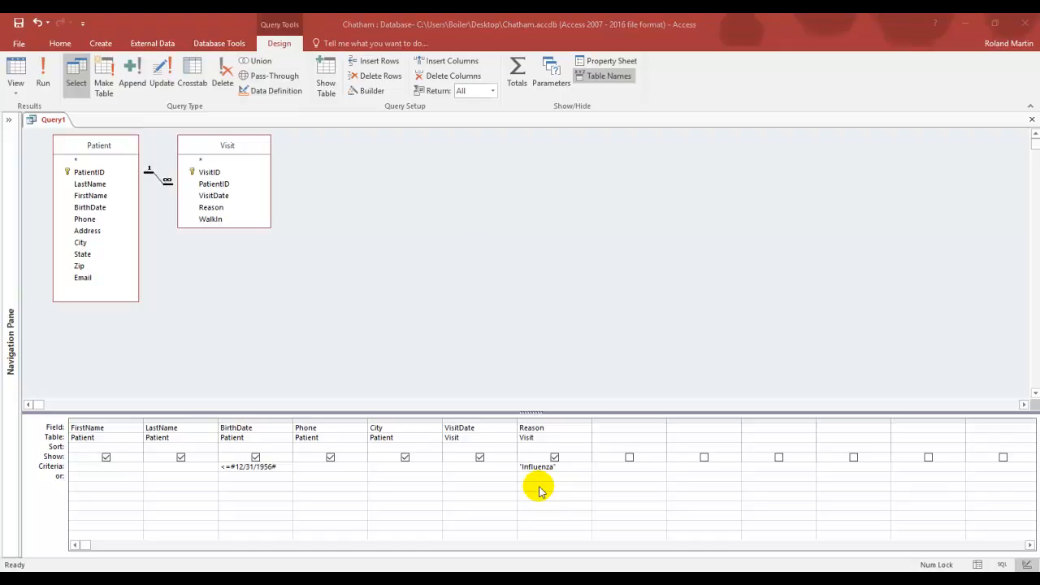
left_click(43, 77)
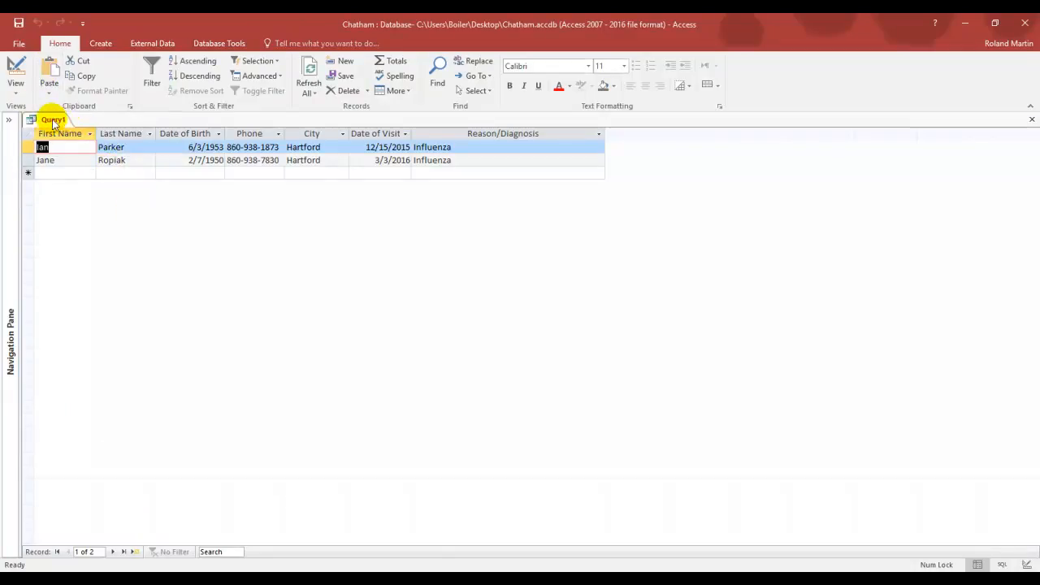
Save the query as OlderAndFluPatients and close it
left_click(19, 25)
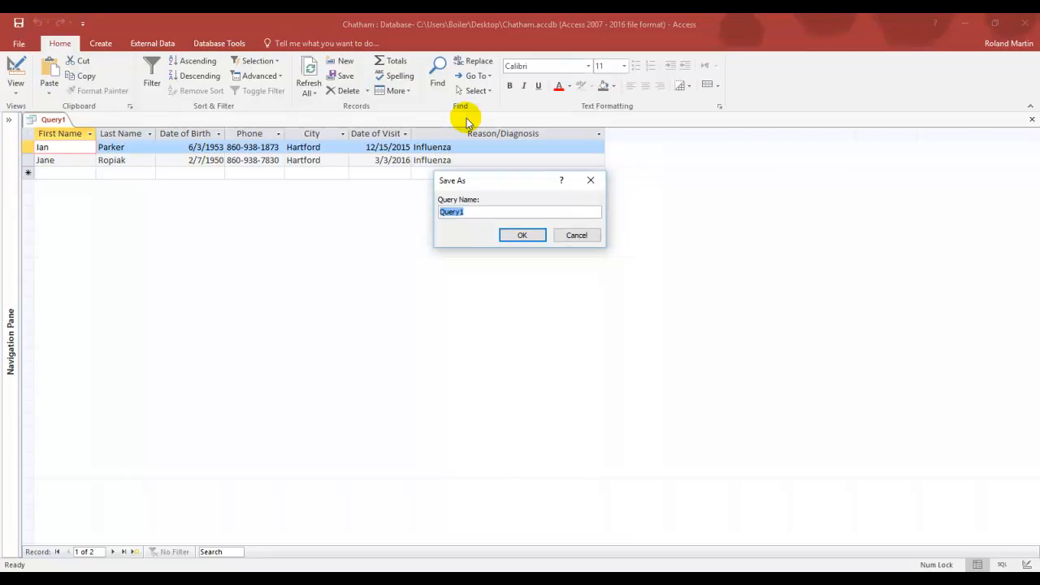
type("OlderAndFluPatients")
left_click(512, 231)
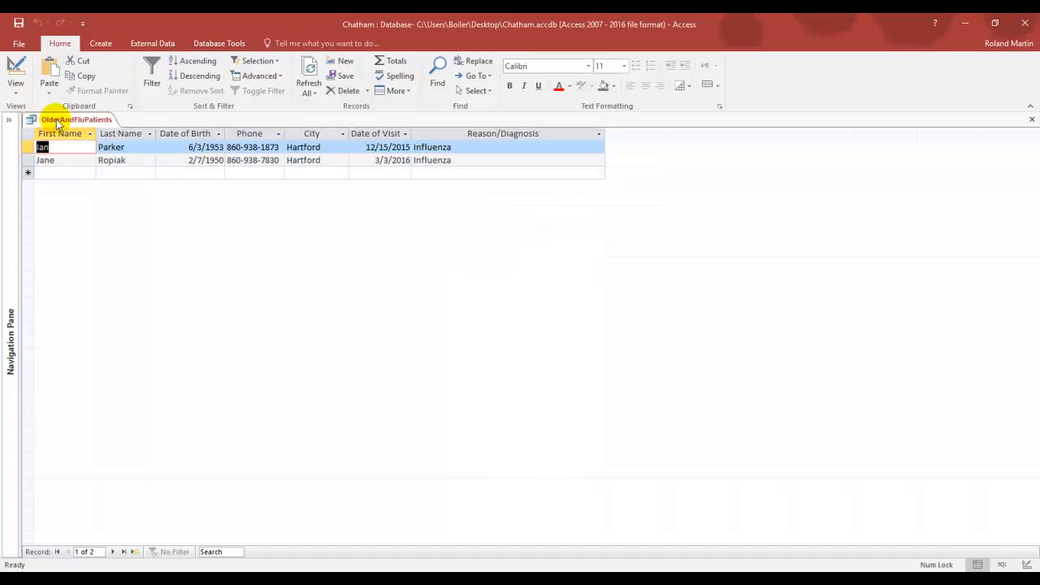
left_click(1032, 122)
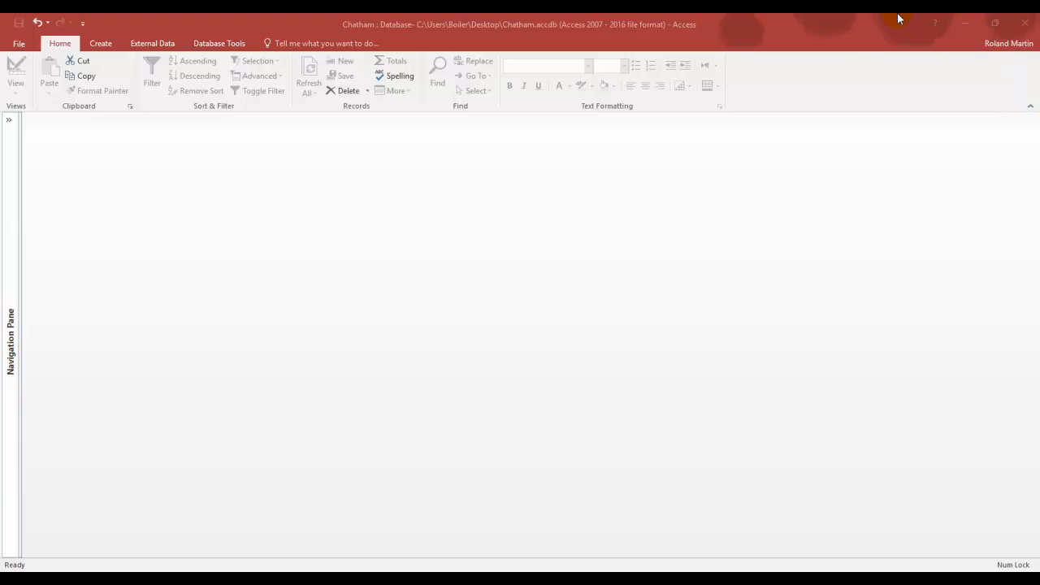
Copy the OlderAndFluPatients query and paste it as a new query named OlderOrFluPatients
left_click(10, 124)
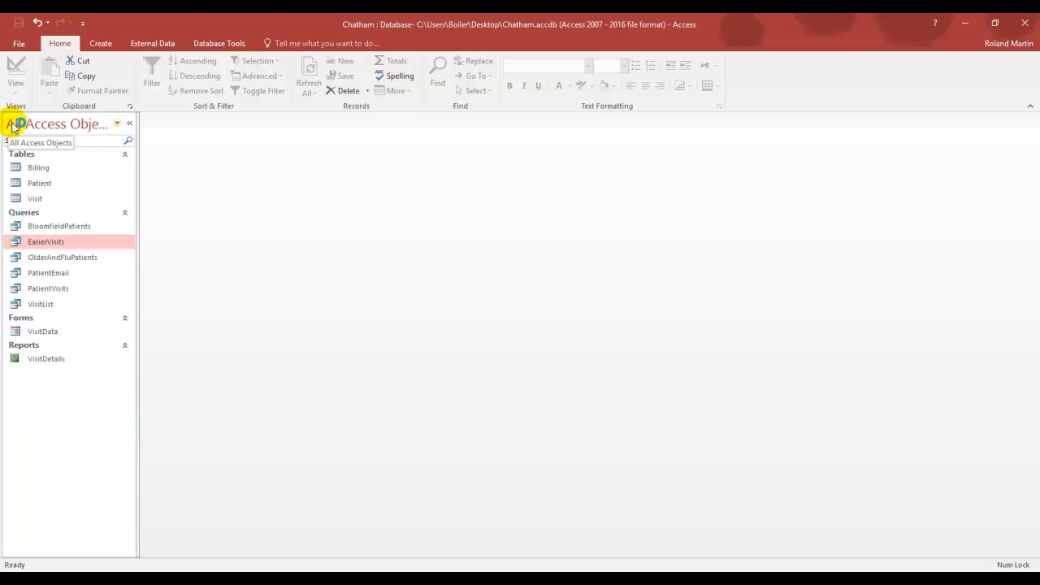
left_click(65, 257)
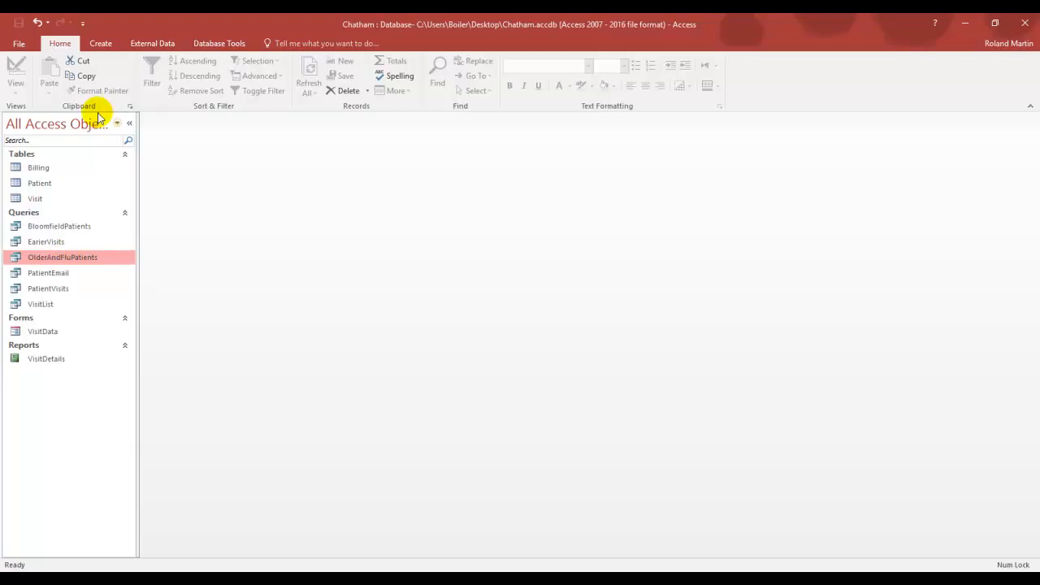
left_click(87, 76)
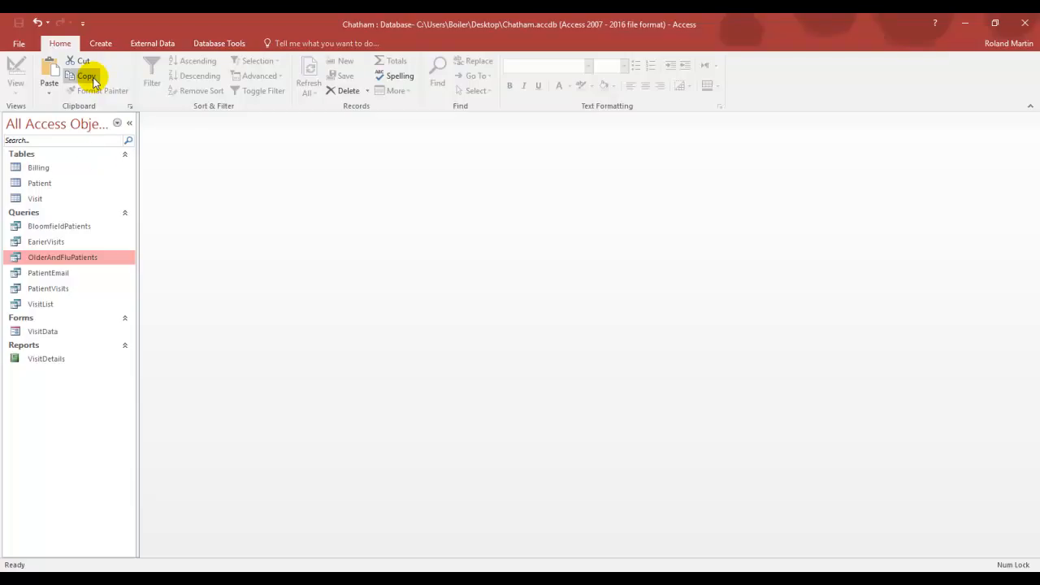
left_click(70, 412)
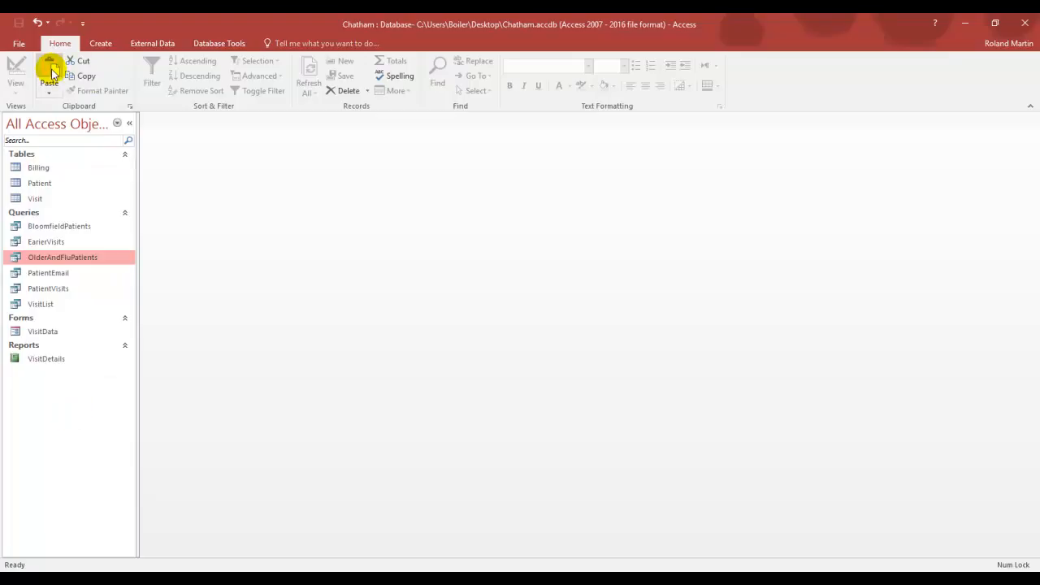
left_click(50, 73)
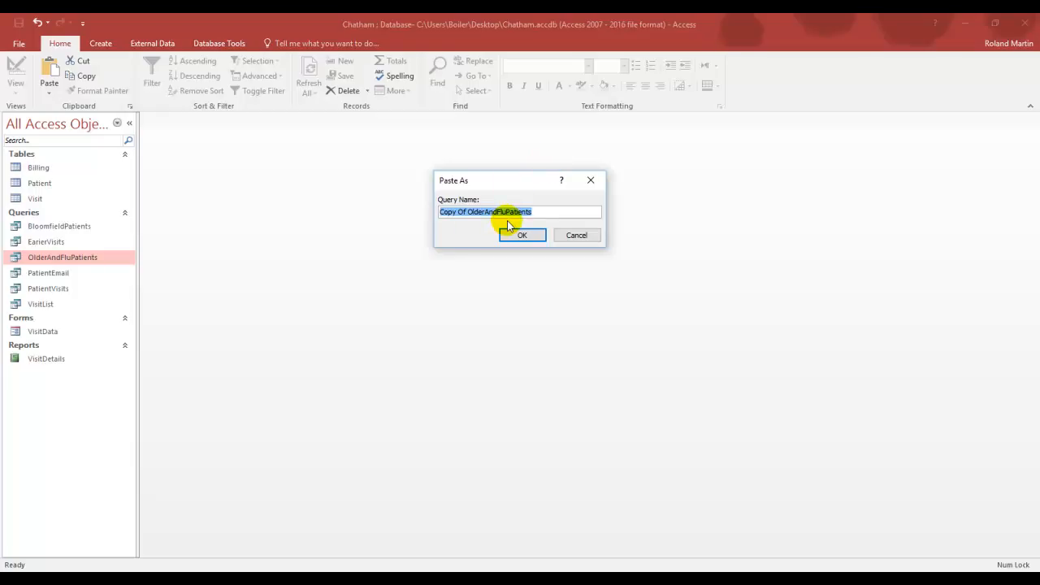
type("OlderOrFluPatients")
left_click(522, 237)
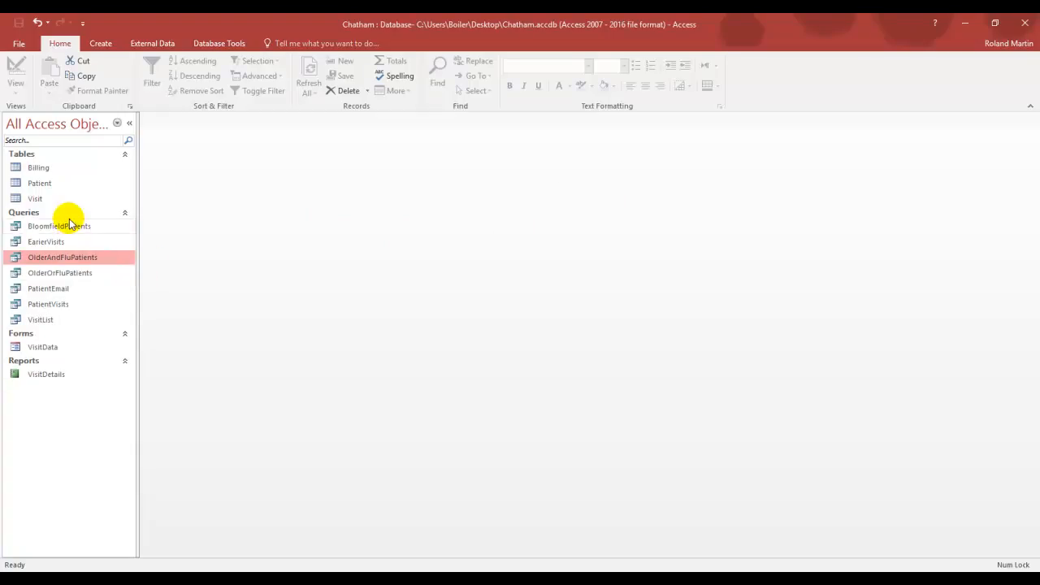
Open OlderOrFluPatients in its design and move the Influenza criterion of the Reason field from the Criteria row to the or row
double_click(46, 278)
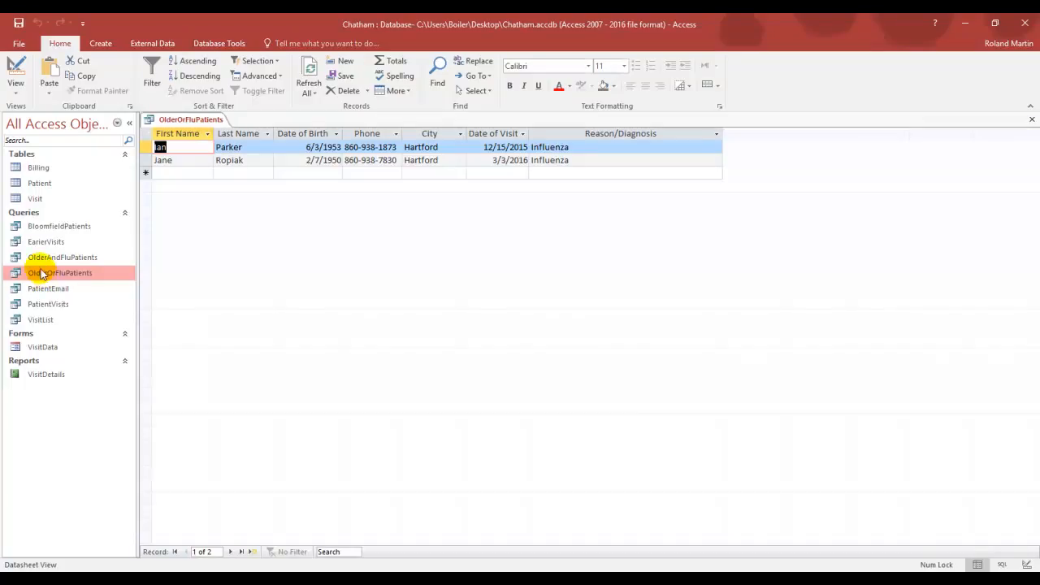
left_click(16, 78)
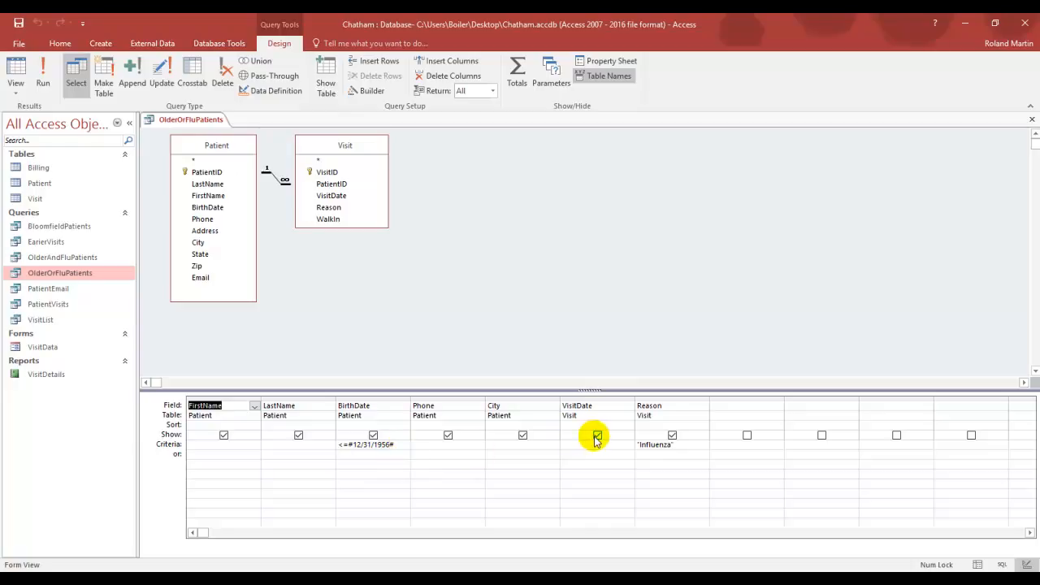
left_click(673, 446)
left_click_drag(672, 446, 638, 443)
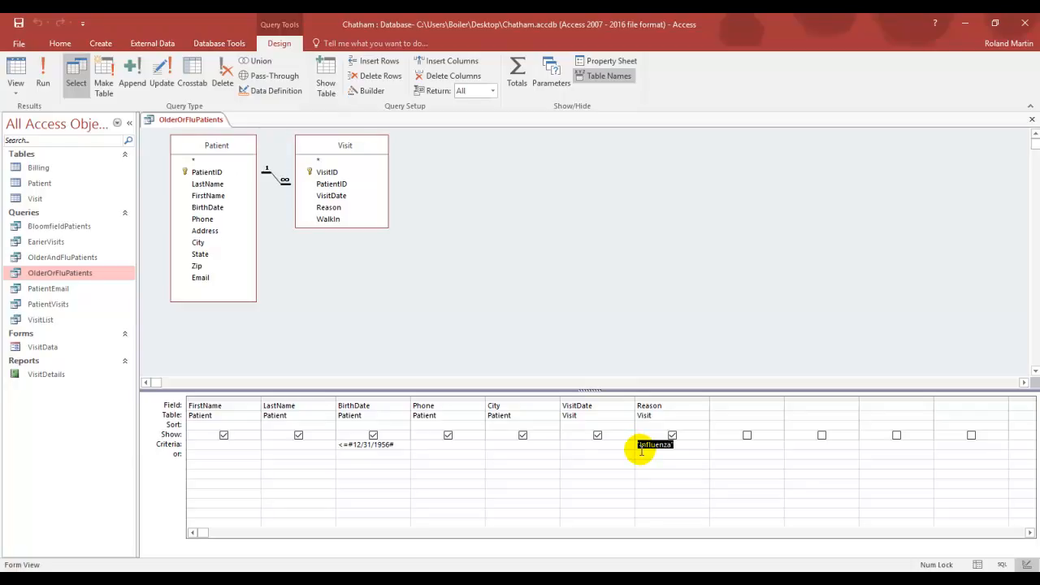
key("Delete")
left_click(640, 451)
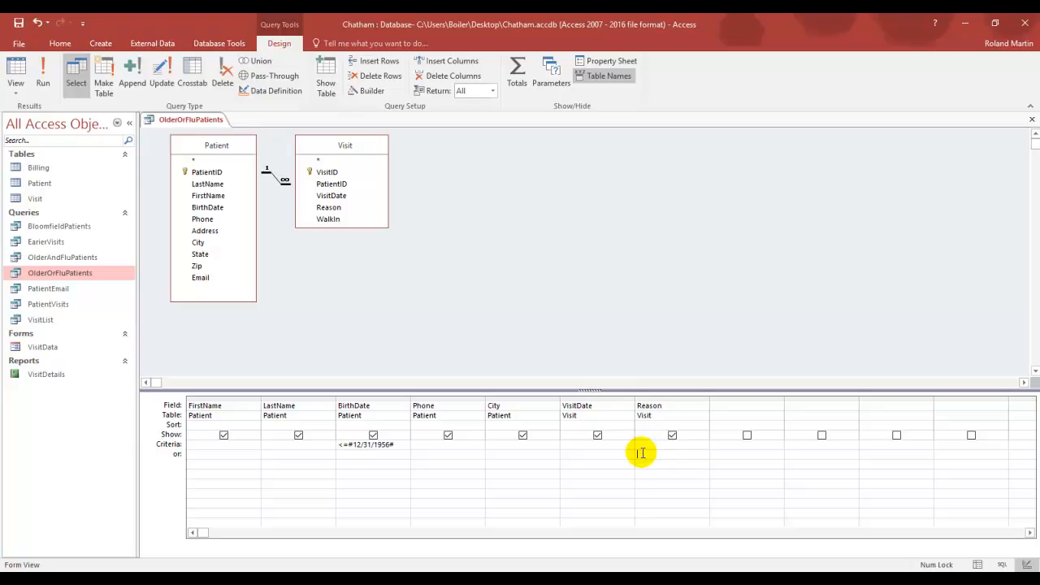
key("ctrl+v")
key("Caps_Lock")
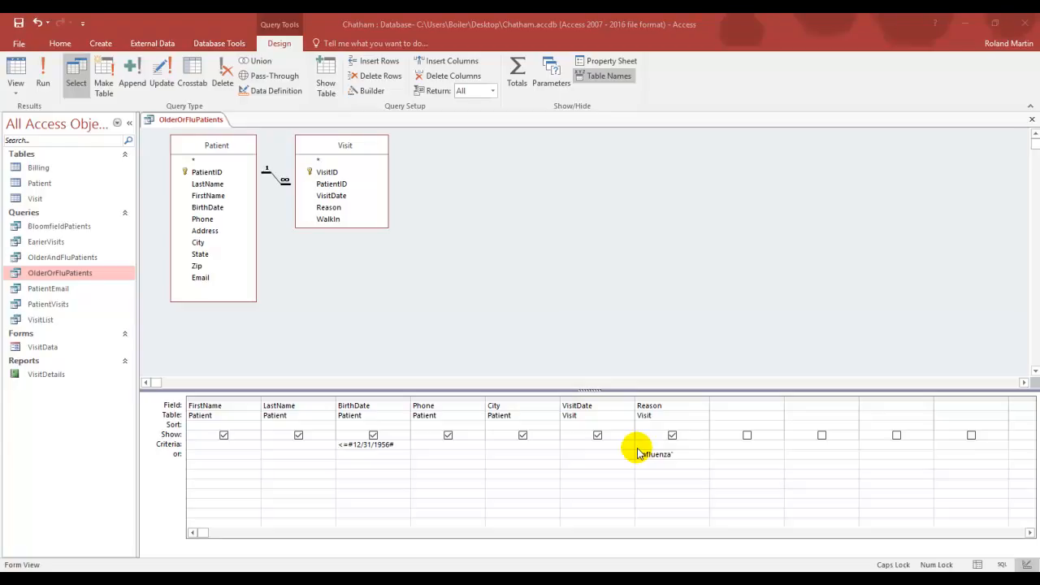
Sort the query by BirthDate in descending order and run it
left_click(404, 425)
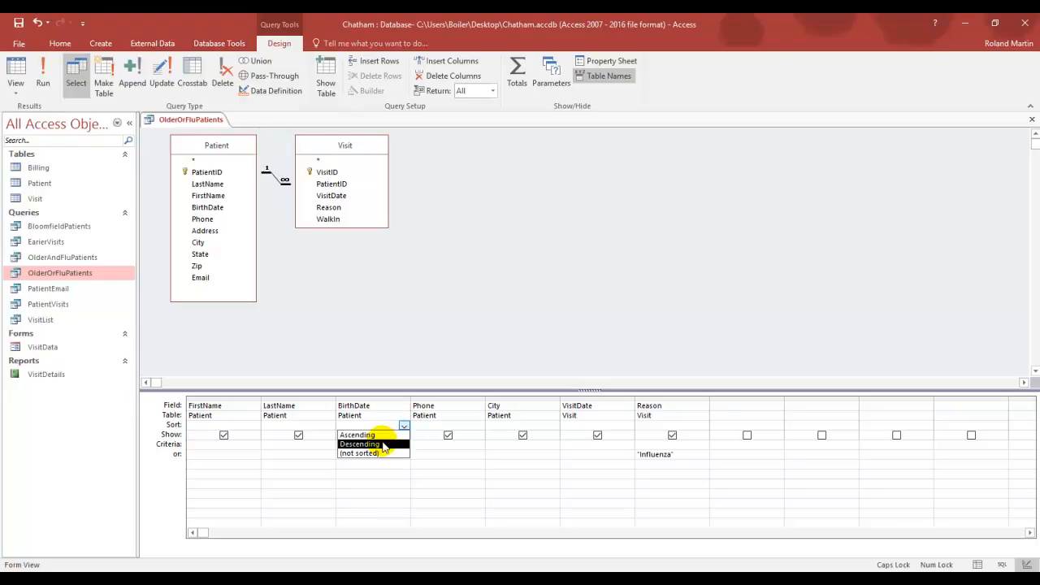
left_click(382, 444)
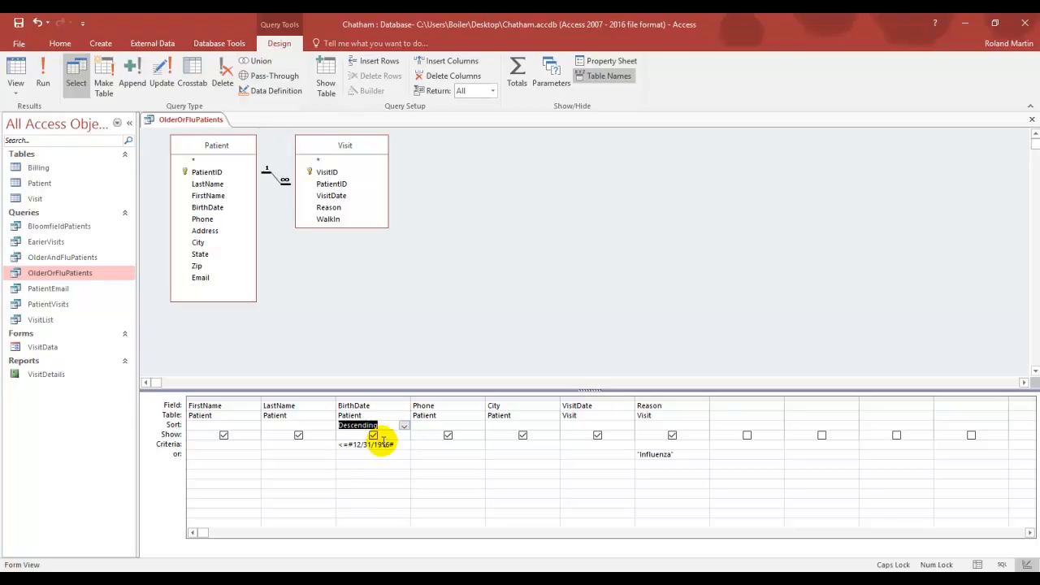
left_click(40, 73)
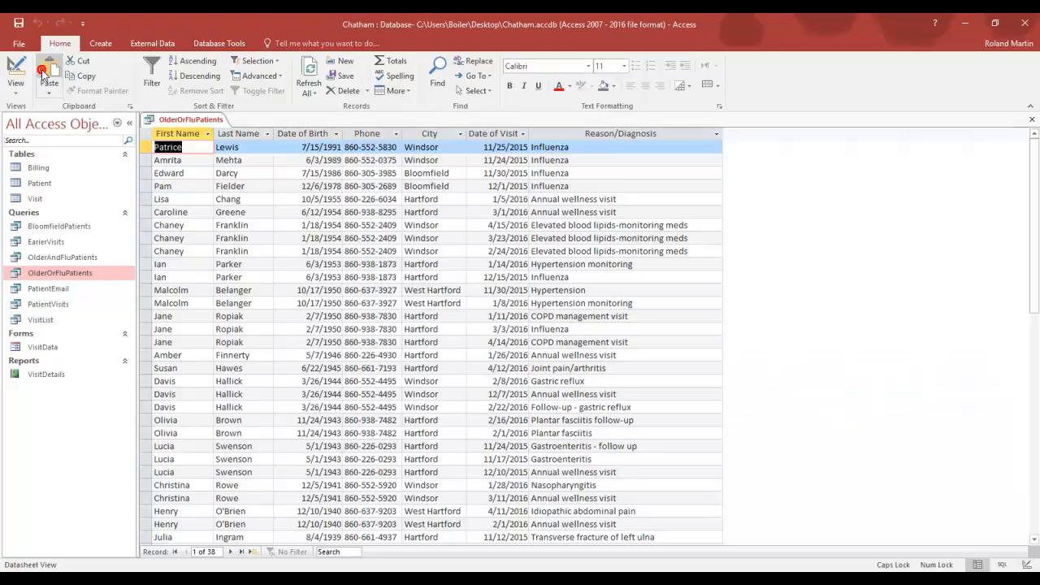